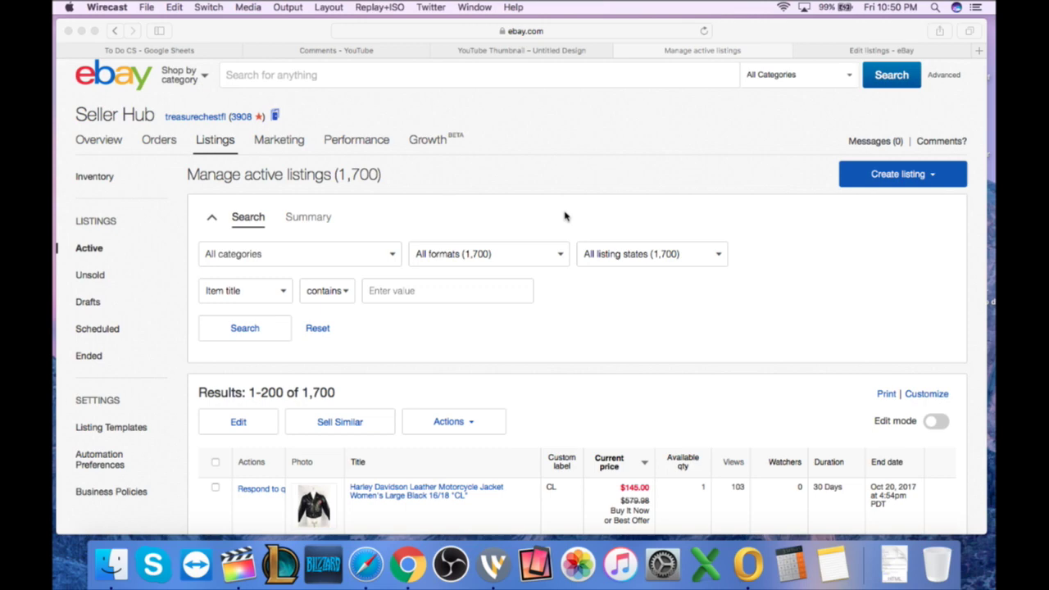
Test the row checkbox by selecting and then deselecting a single listing.
scroll(503, 237, down, 5)
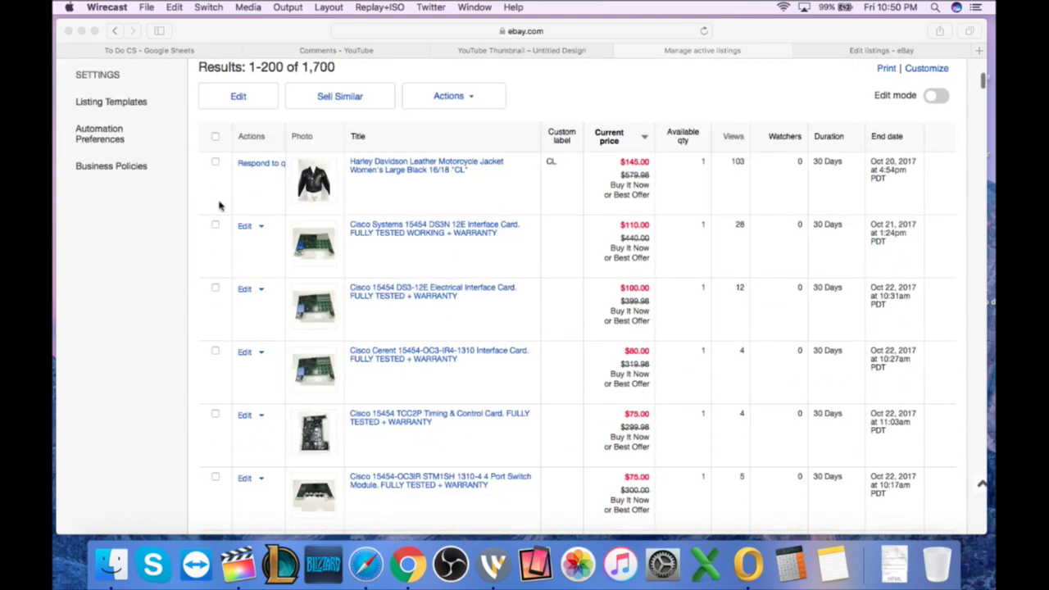
click(217, 237)
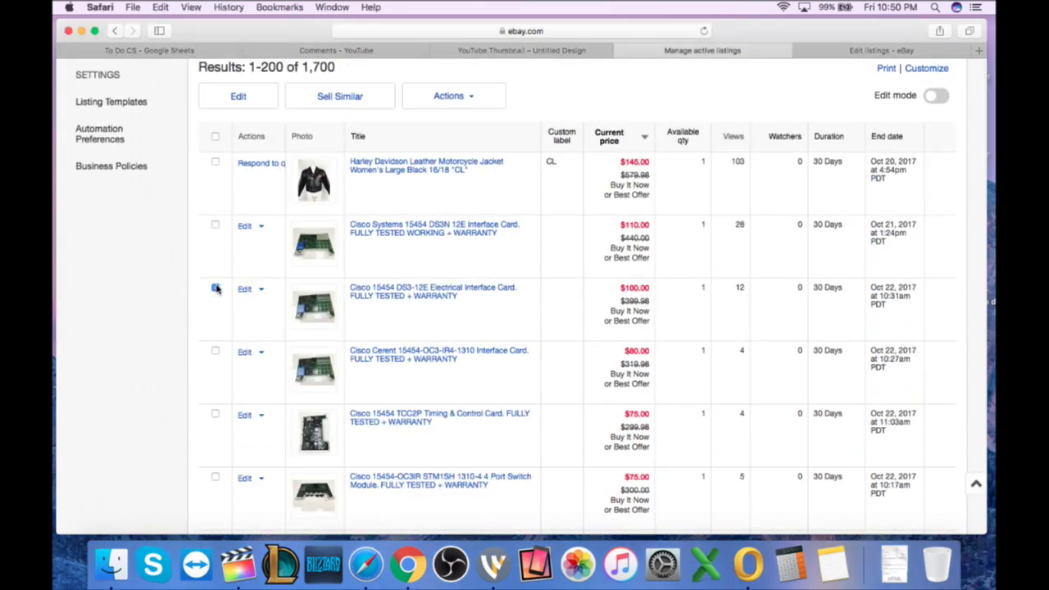
click(215, 227)
click(216, 227)
scroll(225, 262, up, 1)
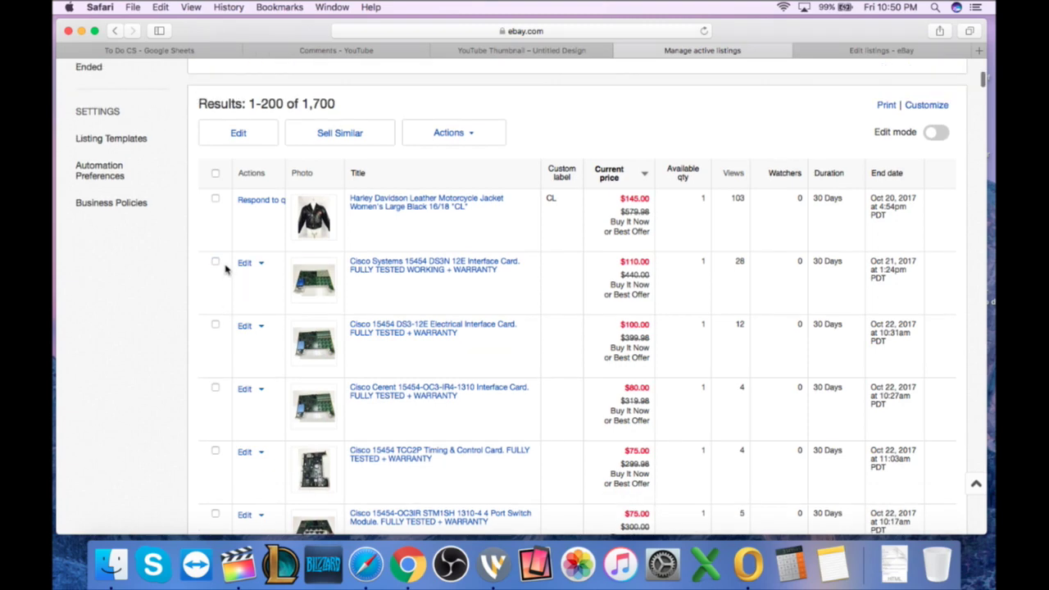
Select all 200 listings with the header checkbox and go to the bulk Edit listings page.
click(216, 174)
scroll(284, 277, down, 15)
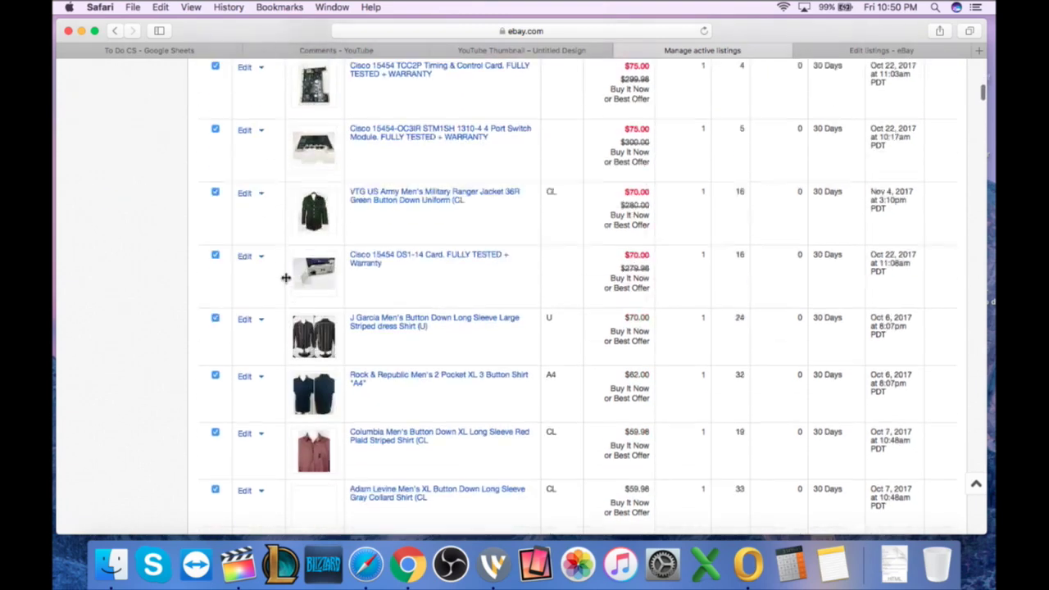
scroll(286, 278, up, 15)
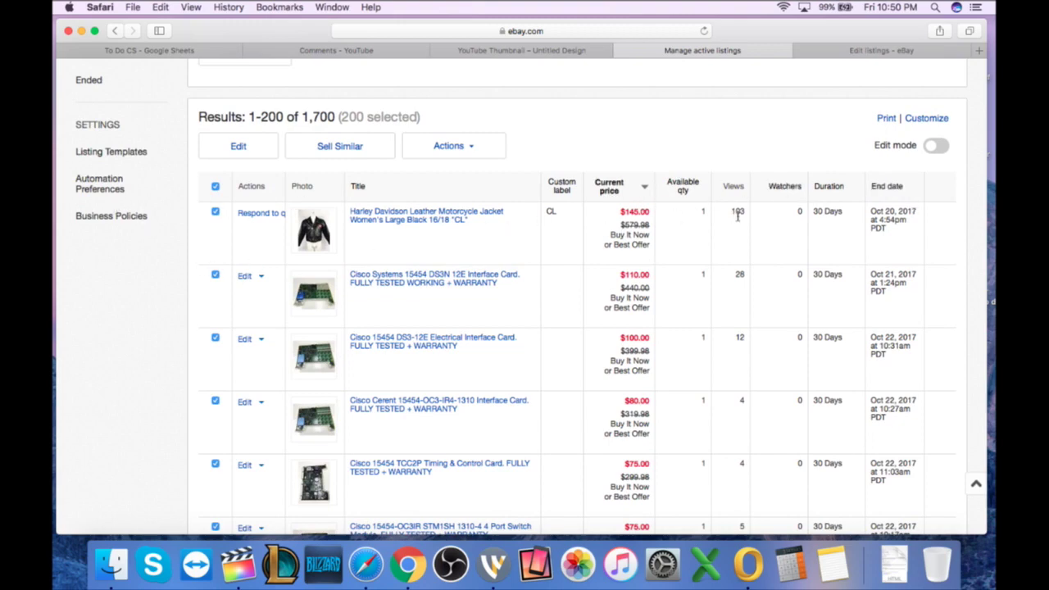
scroll(290, 278, down, 1)
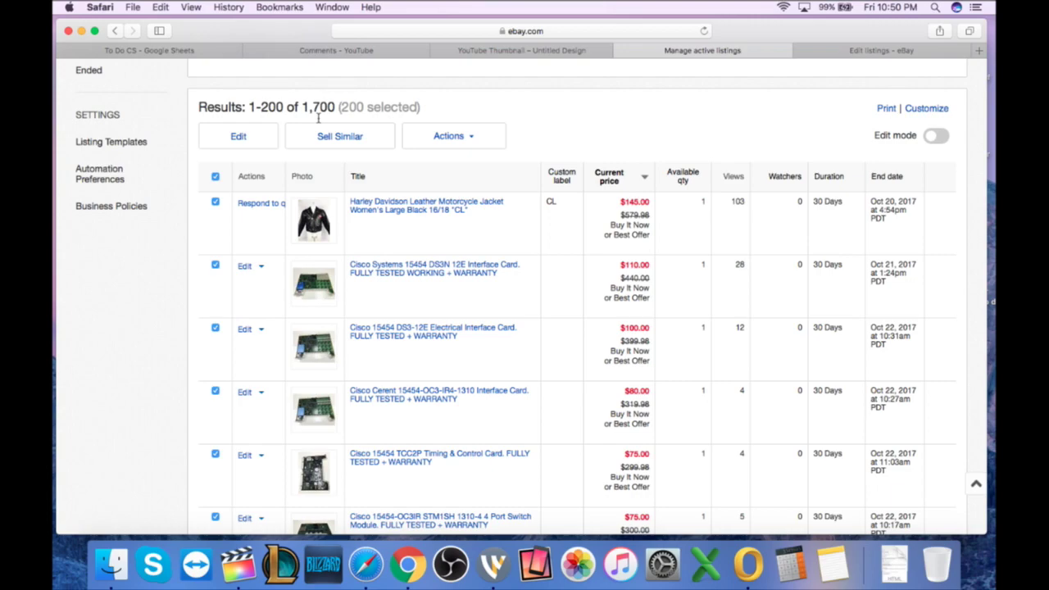
scroll(287, 254, down, 20)
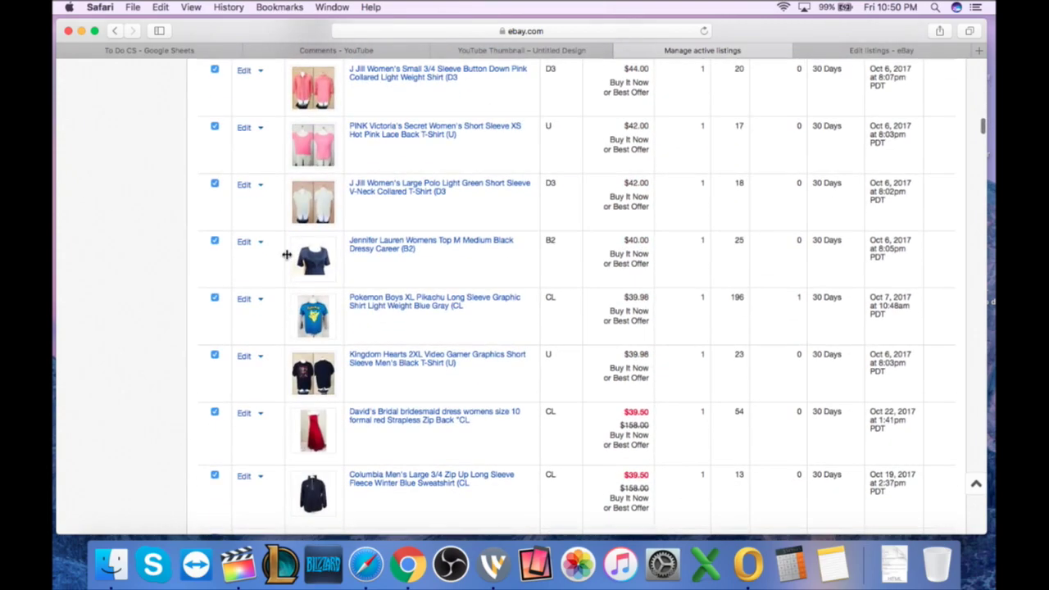
scroll(287, 254, up, 3)
scroll(299, 307, up, 10)
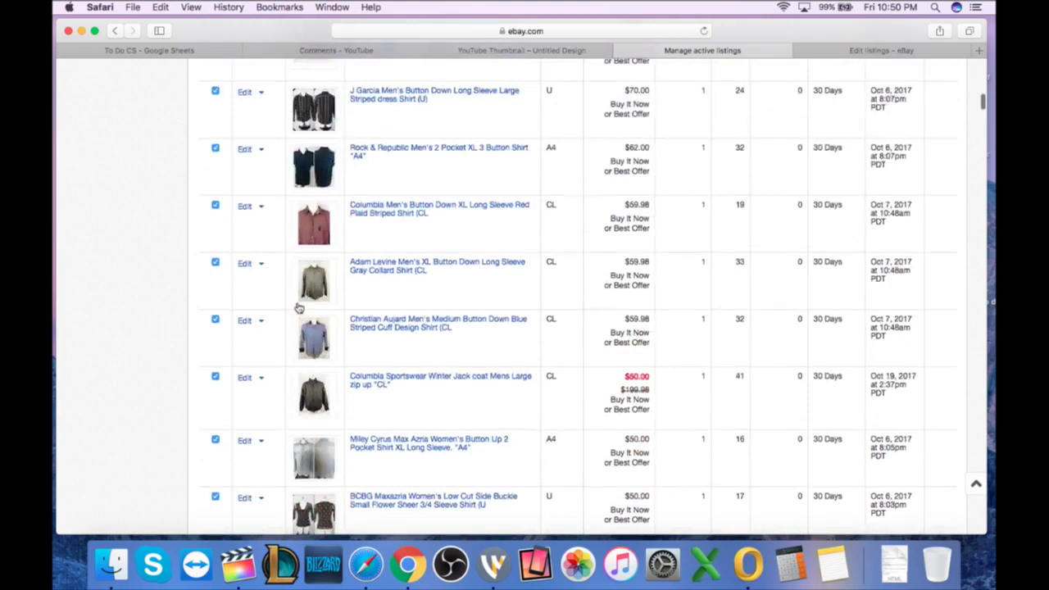
scroll(299, 307, up, 15)
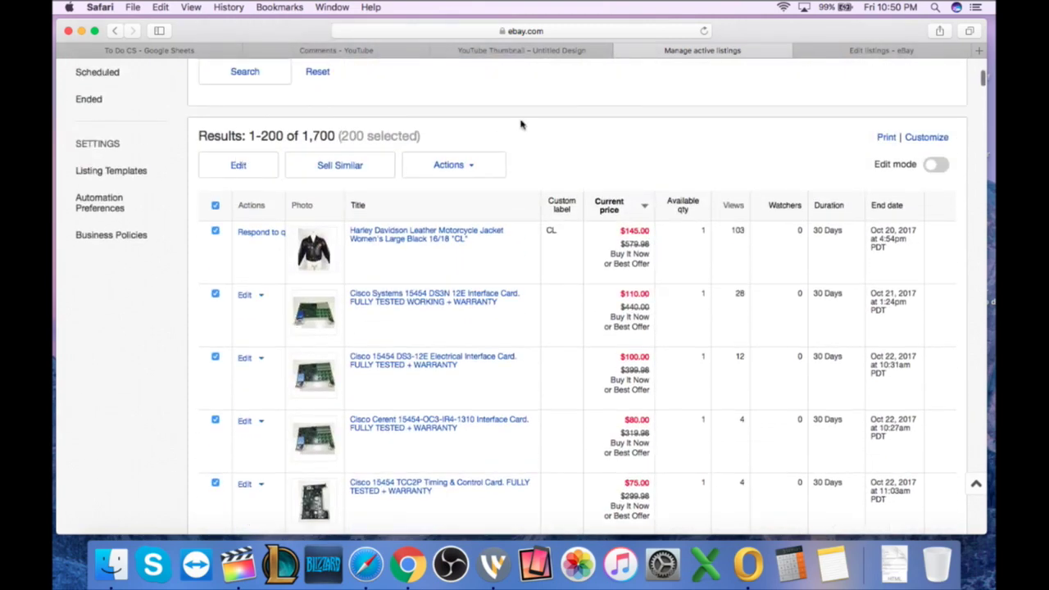
click(865, 52)
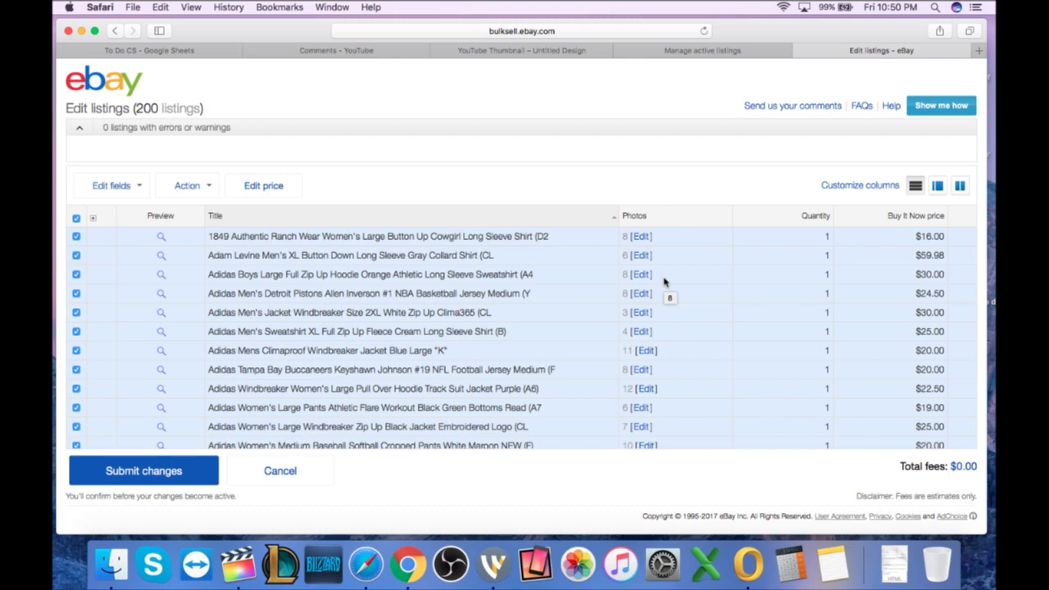
Re-check all 200 rows in the bulk editor and show the list of editable fields.
click(77, 218)
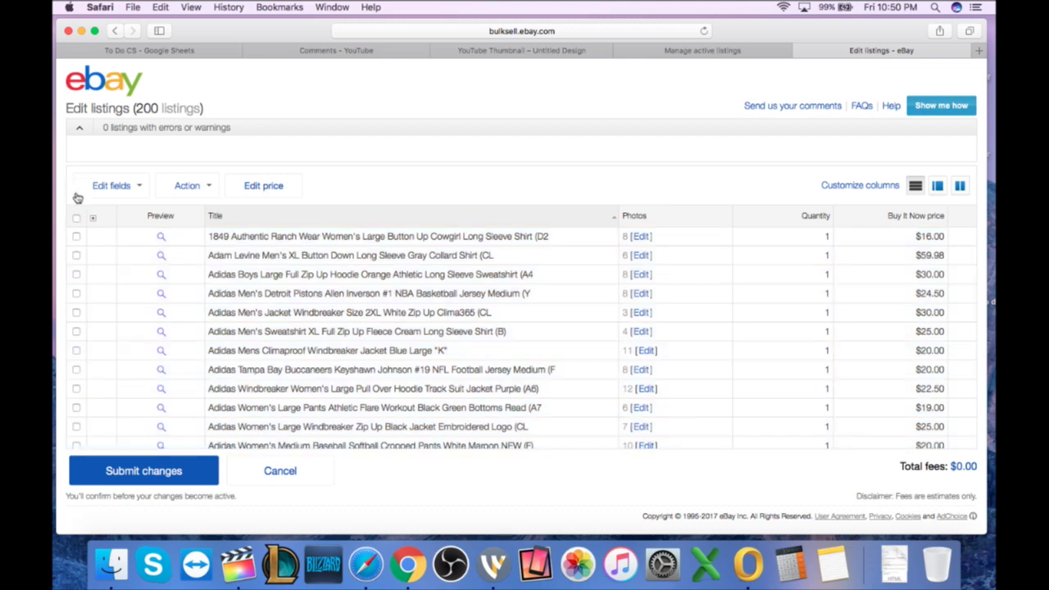
click(76, 218)
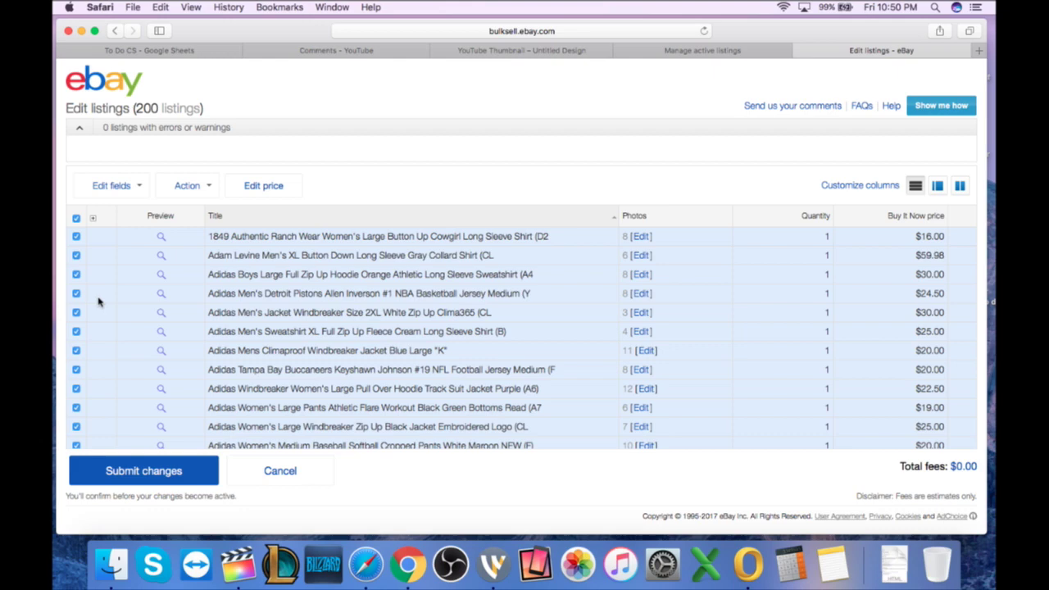
click(144, 193)
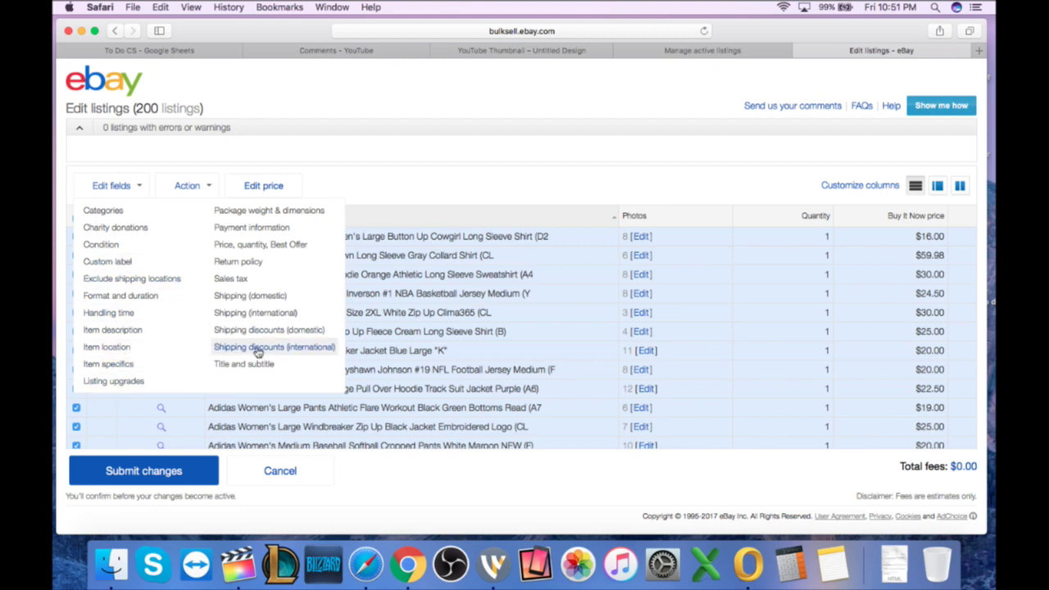
Open the Price, quantity, Best Offer editor, leave Best Offer and quantity unchanged, and expand Buy It Now options.
click(234, 245)
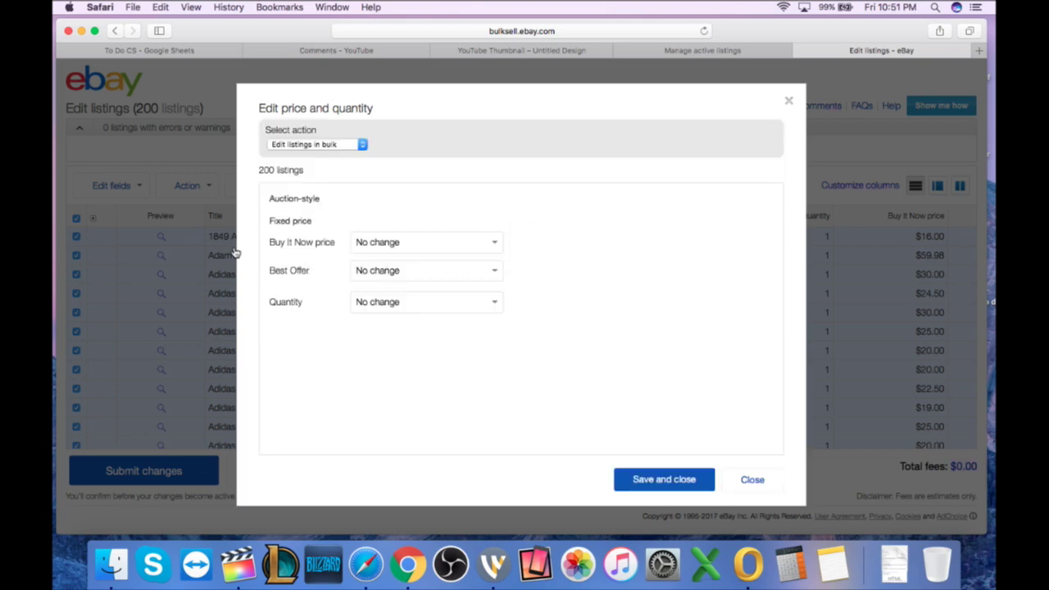
click(364, 272)
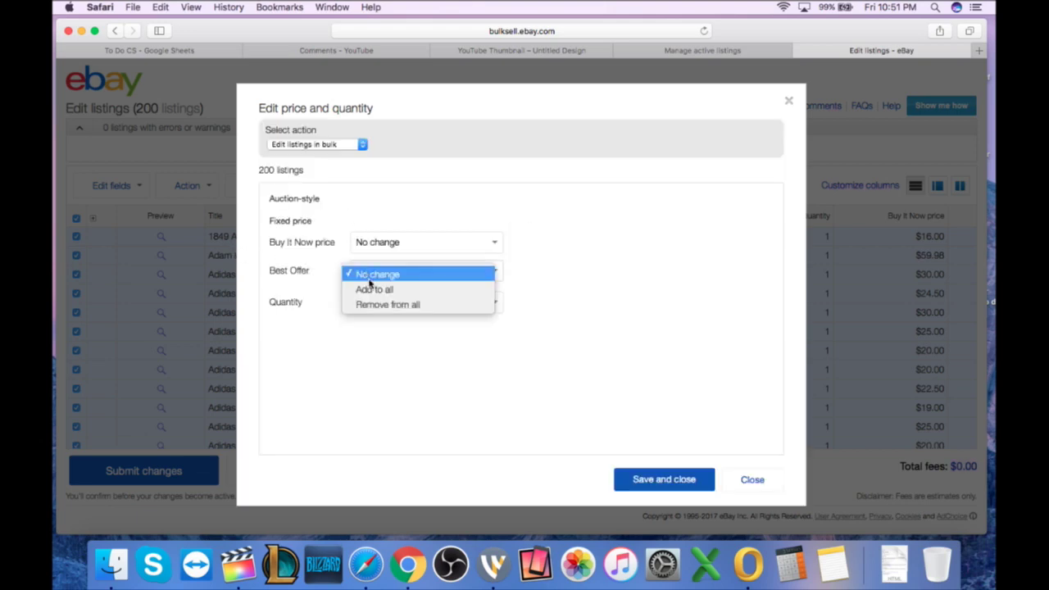
click(338, 365)
click(393, 305)
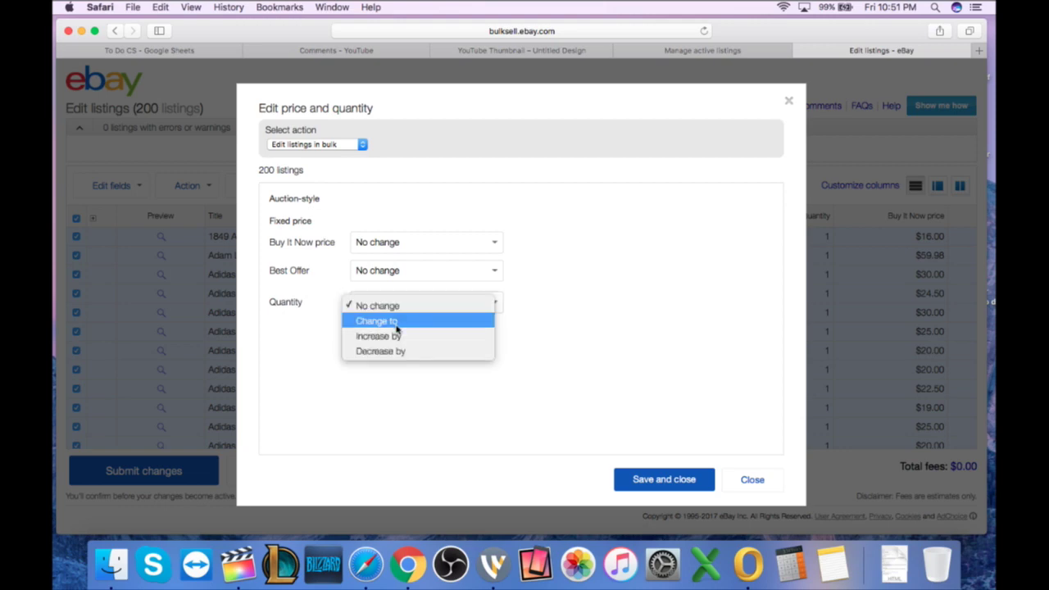
click(306, 356)
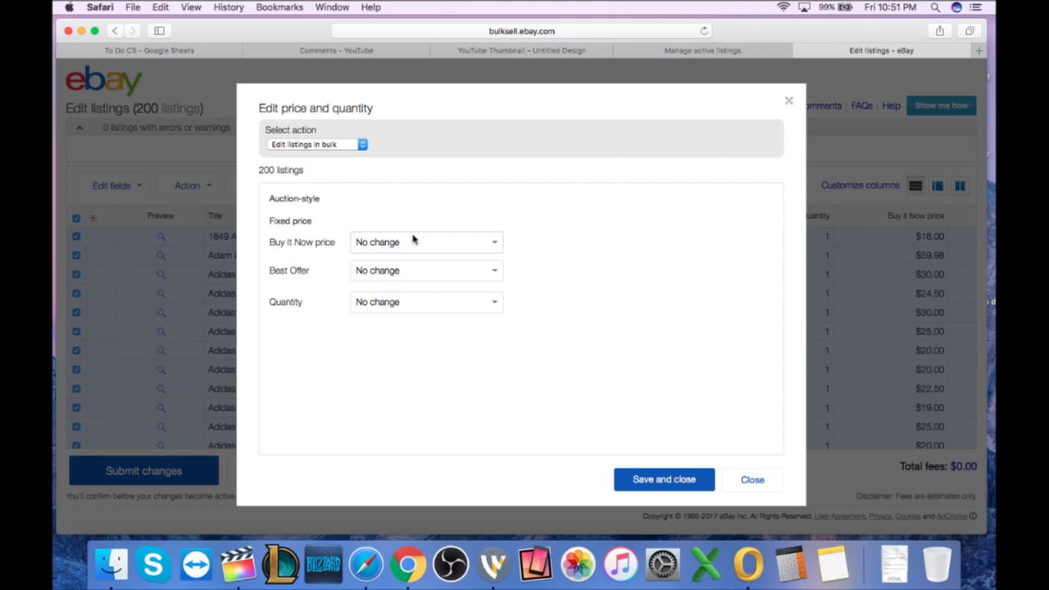
click(413, 239)
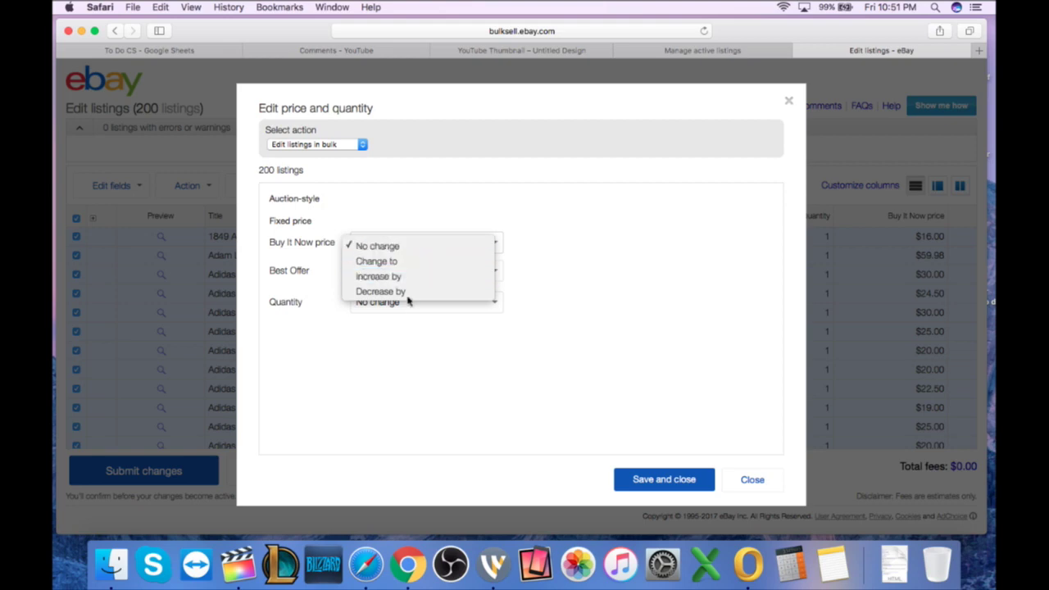
Set the Buy It Now price to increase by 20 percent.
click(411, 276)
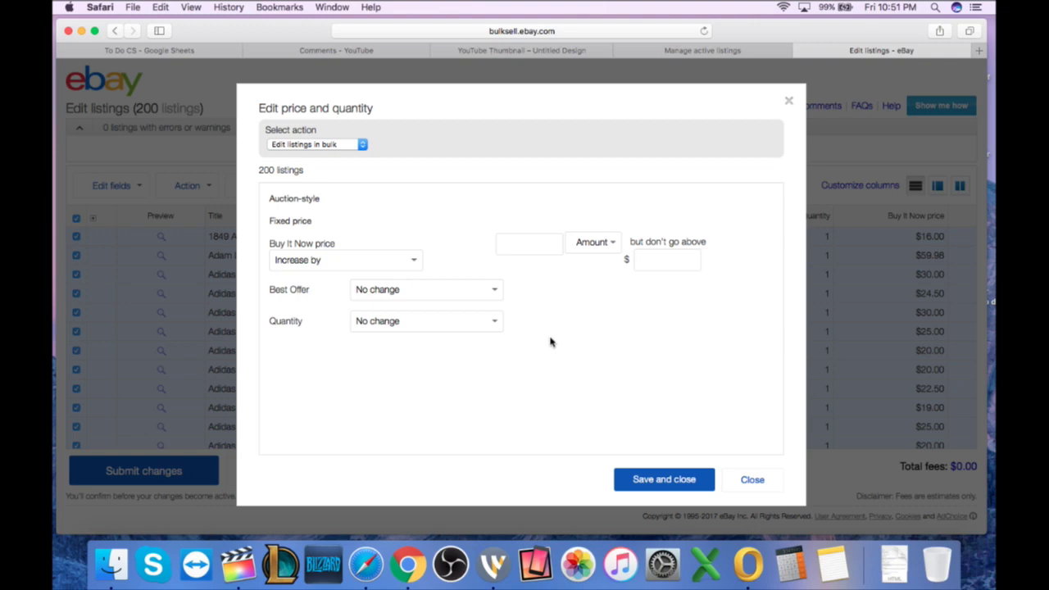
click(590, 242)
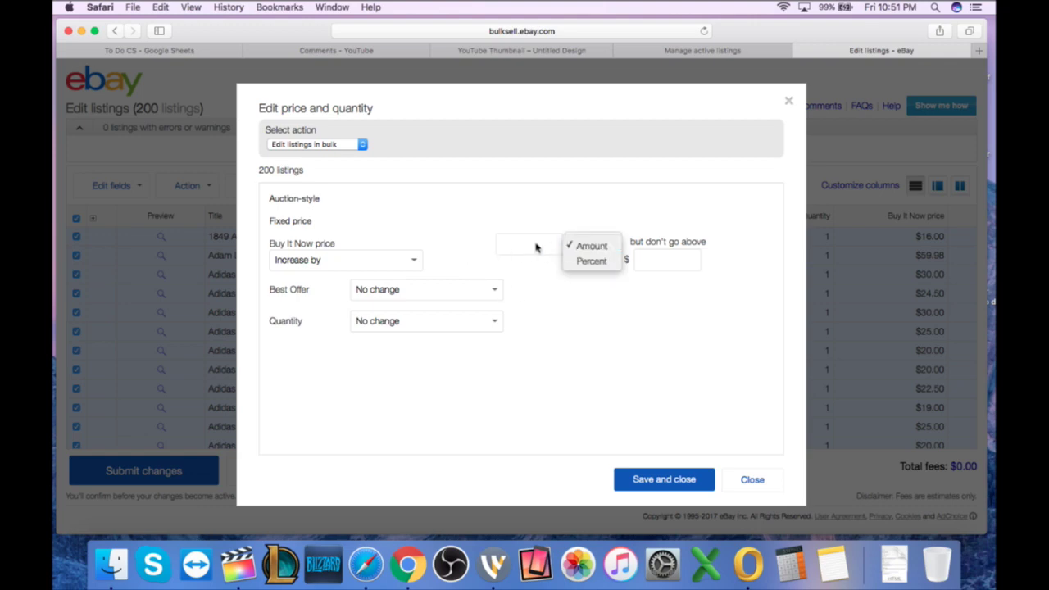
click(525, 245)
click(586, 242)
click(589, 272)
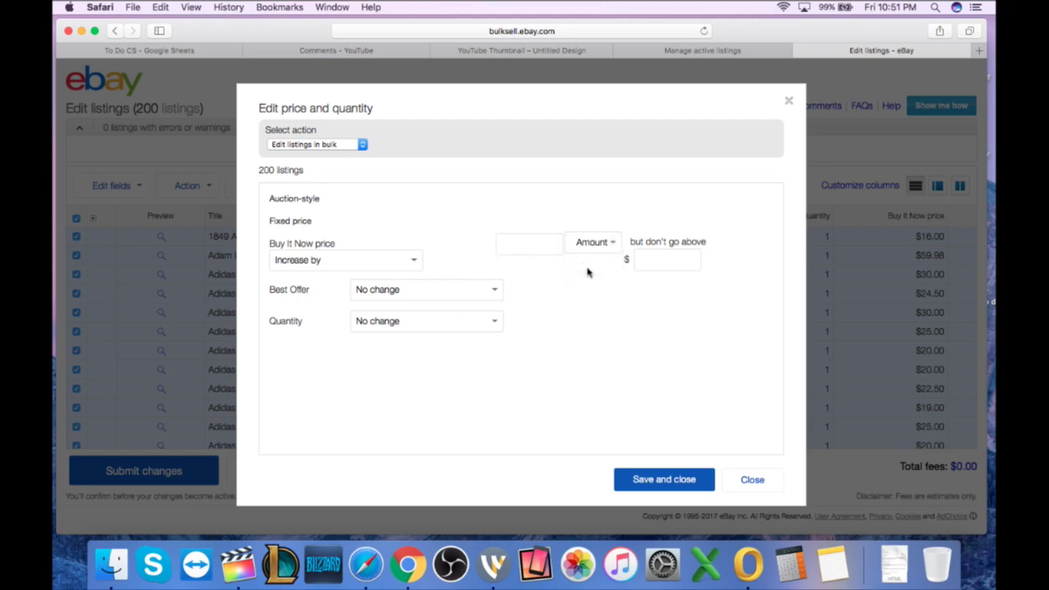
click(590, 242)
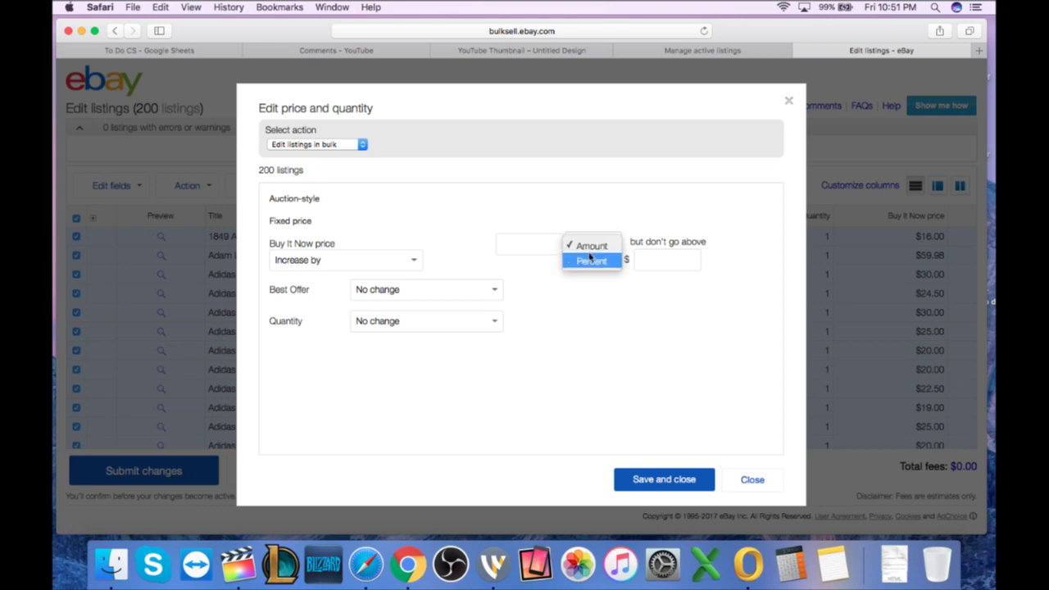
click(590, 261)
click(539, 244)
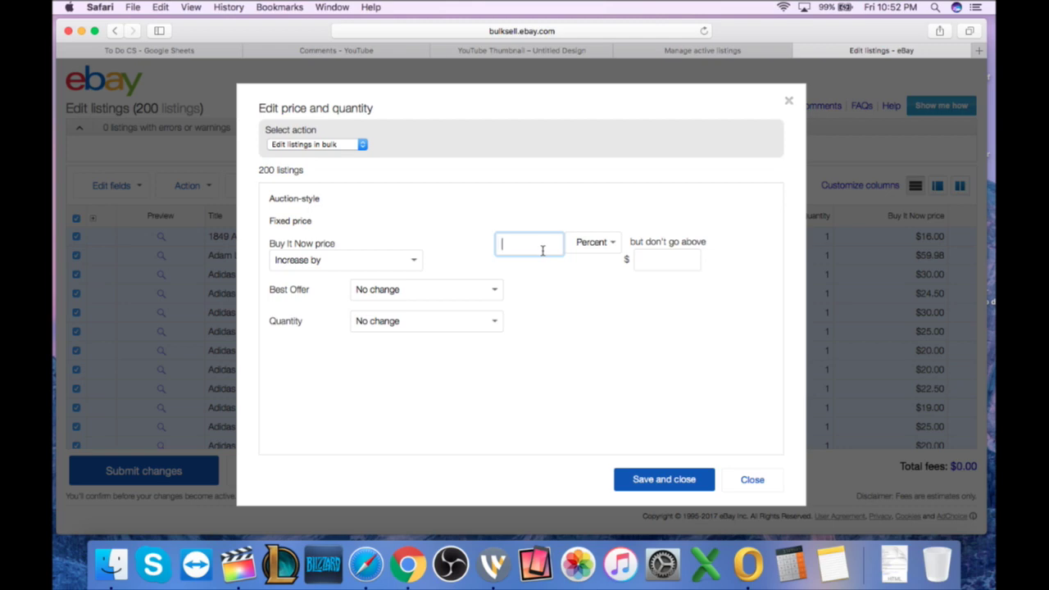
text(20)
click(579, 288)
Leave the maximum price cap empty and clear the 20 percent increase value.
click(687, 267)
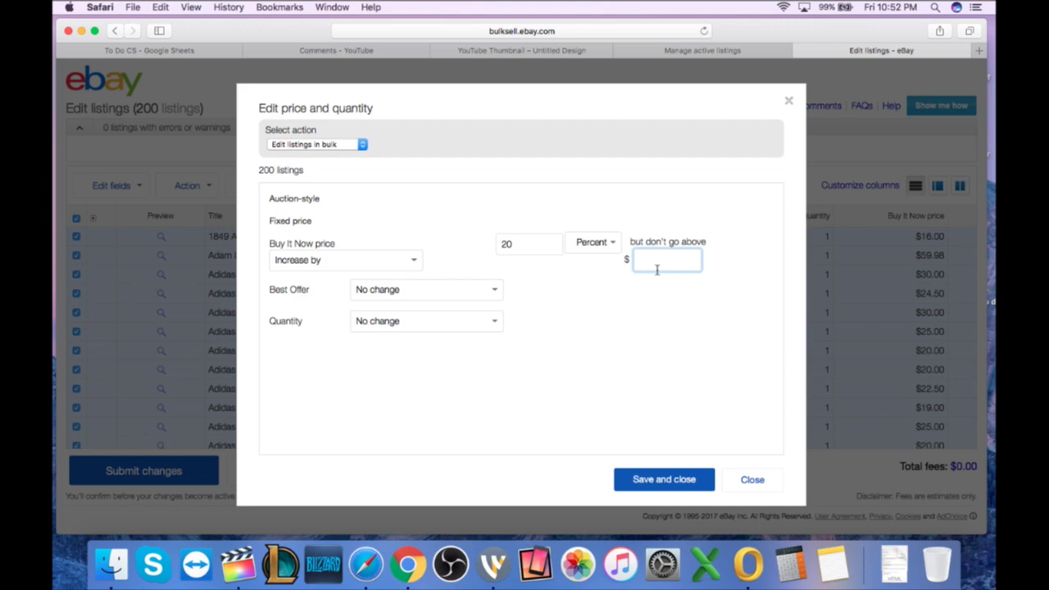
click(571, 219)
click(553, 259)
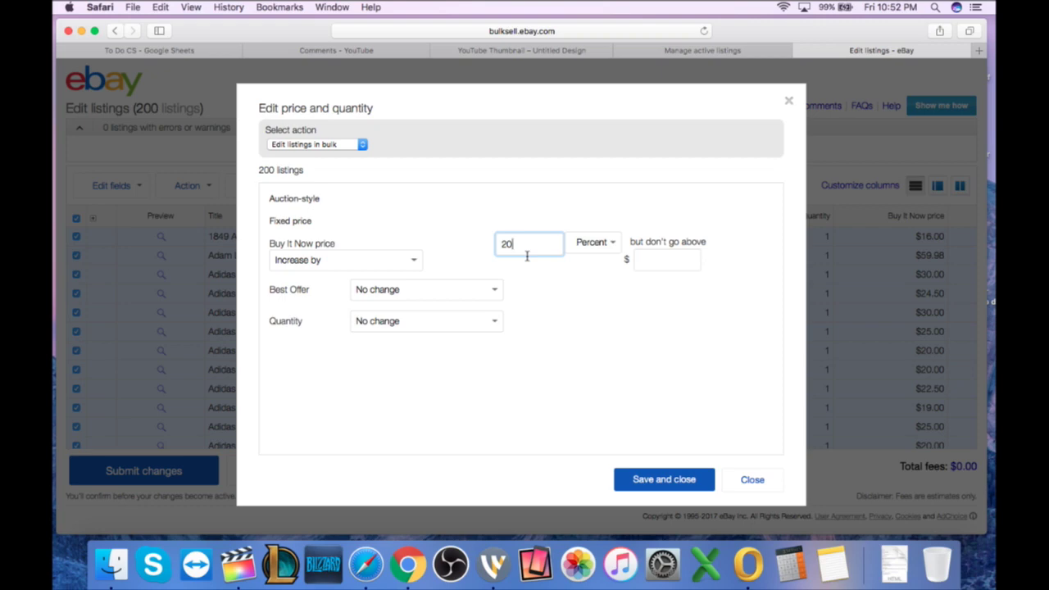
drag(526, 257, 492, 252)
key(BackSpace)
text(20)
key(BackSpace)
key(BackSpace)
text(20)
key(BackSpace)
key(BackSpace)
click(754, 485)
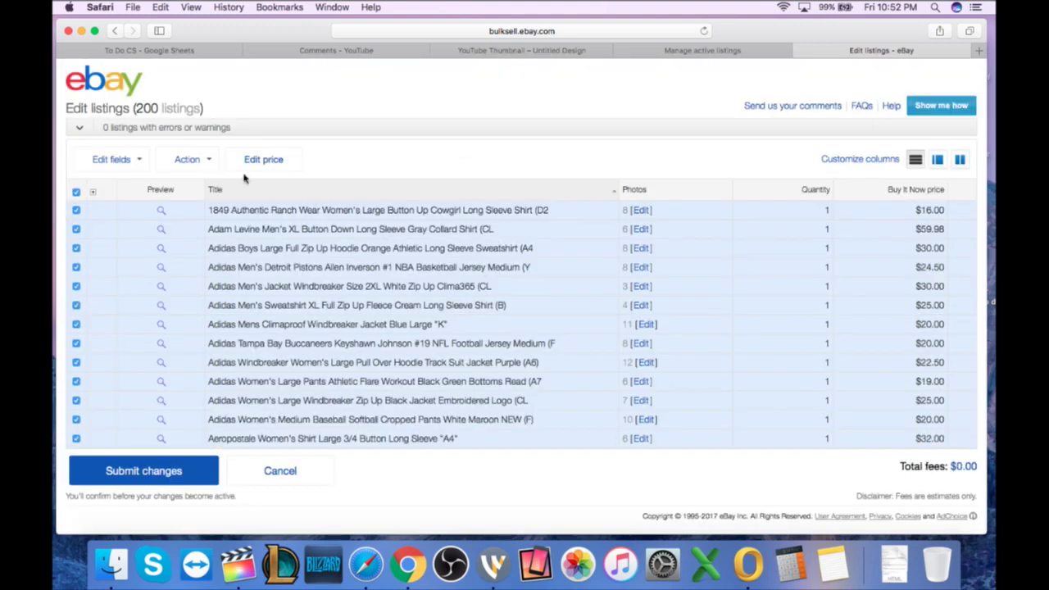
click(143, 159)
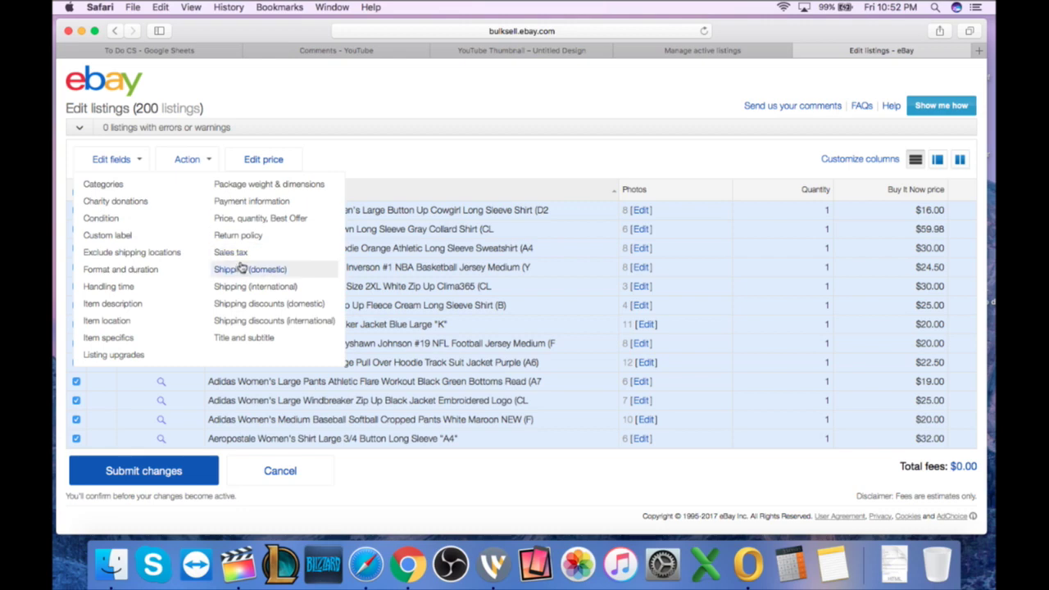
click(243, 219)
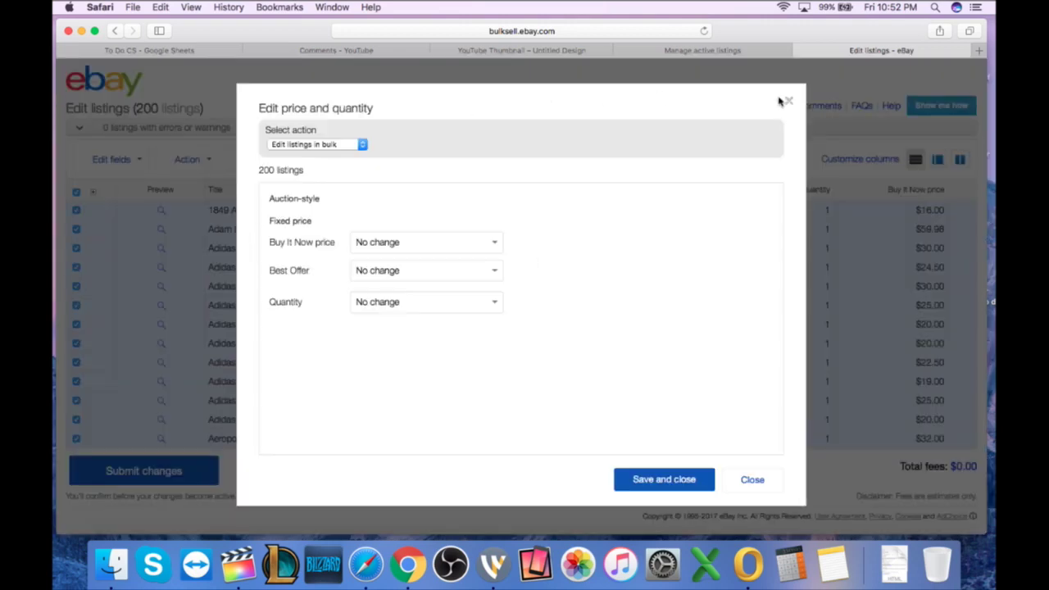
click(788, 101)
click(137, 160)
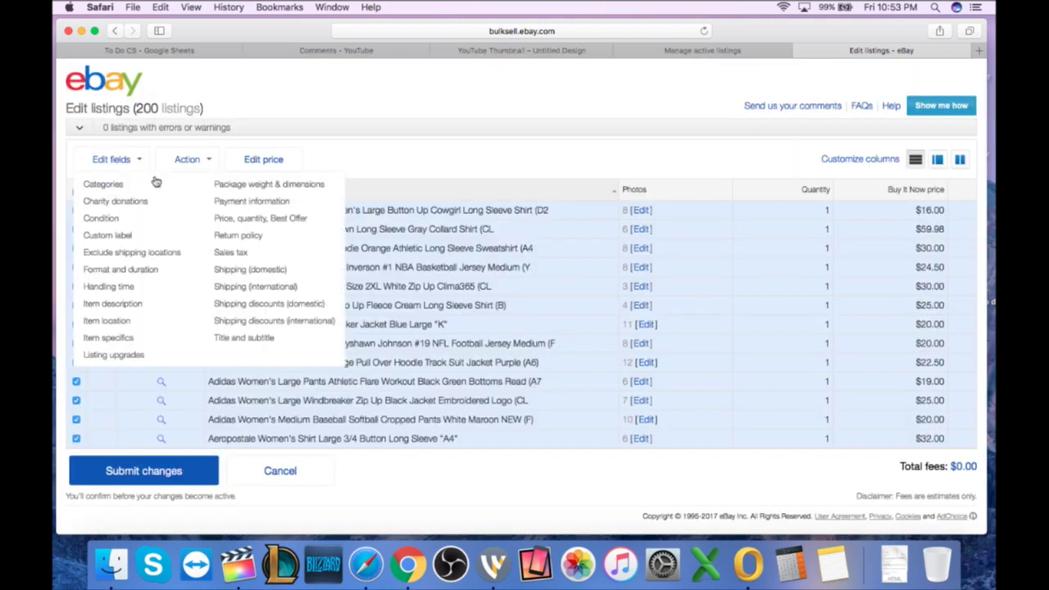
click(238, 235)
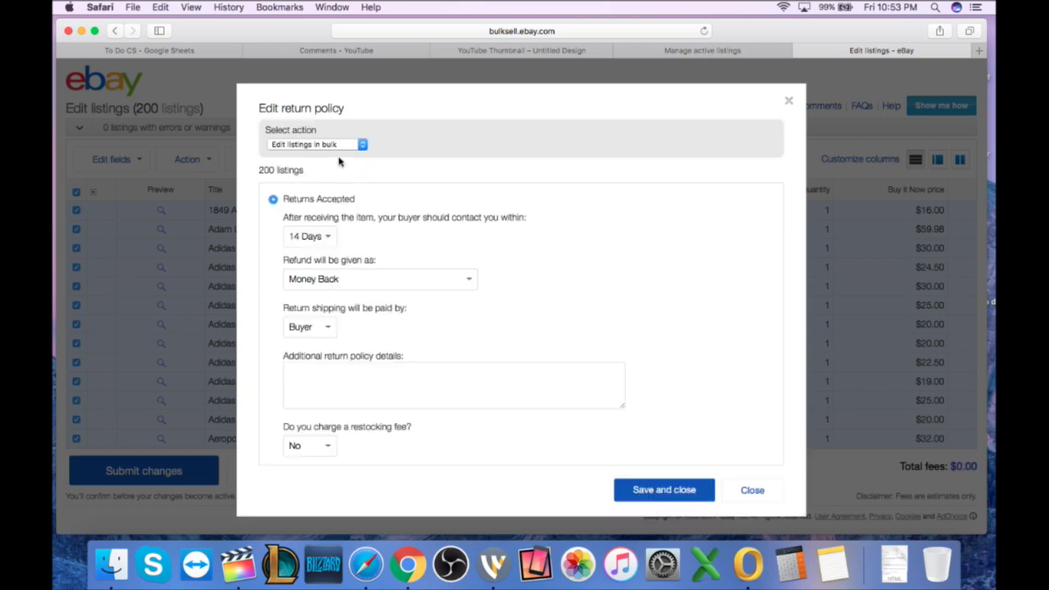
click(315, 236)
click(434, 252)
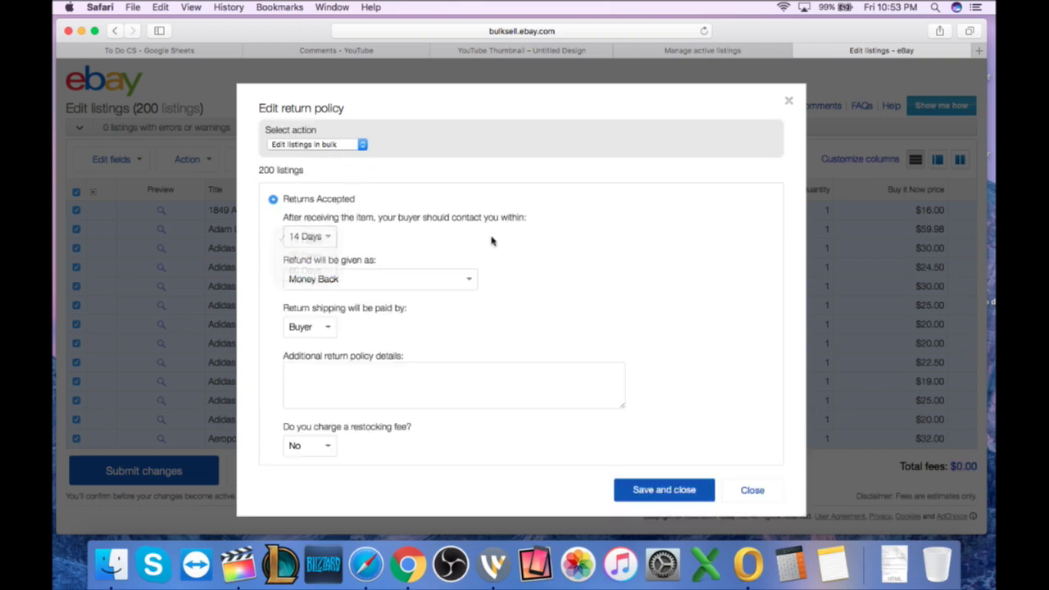
click(326, 325)
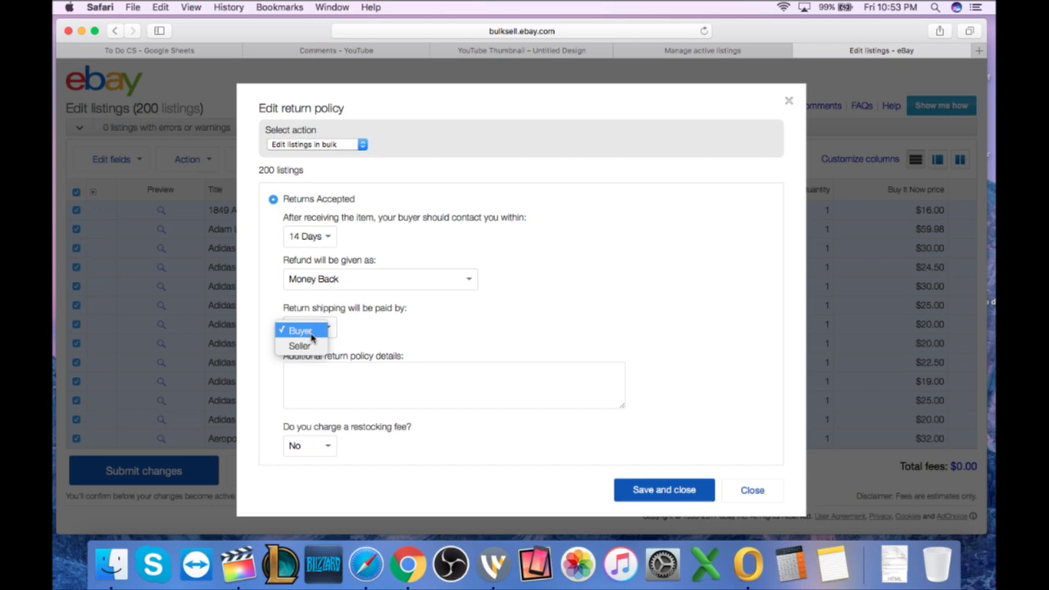
click(351, 285)
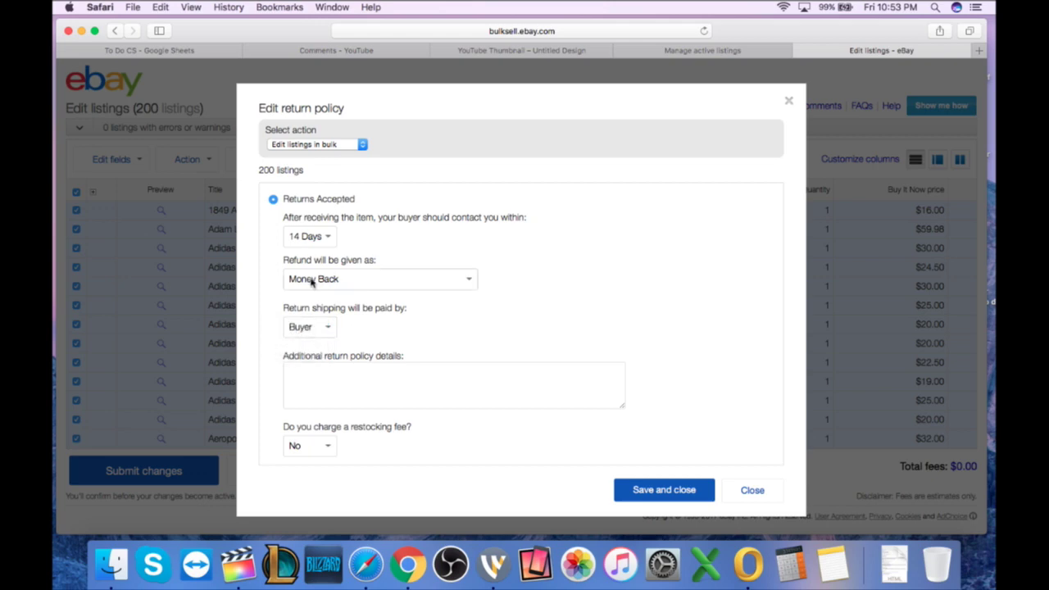
click(751, 490)
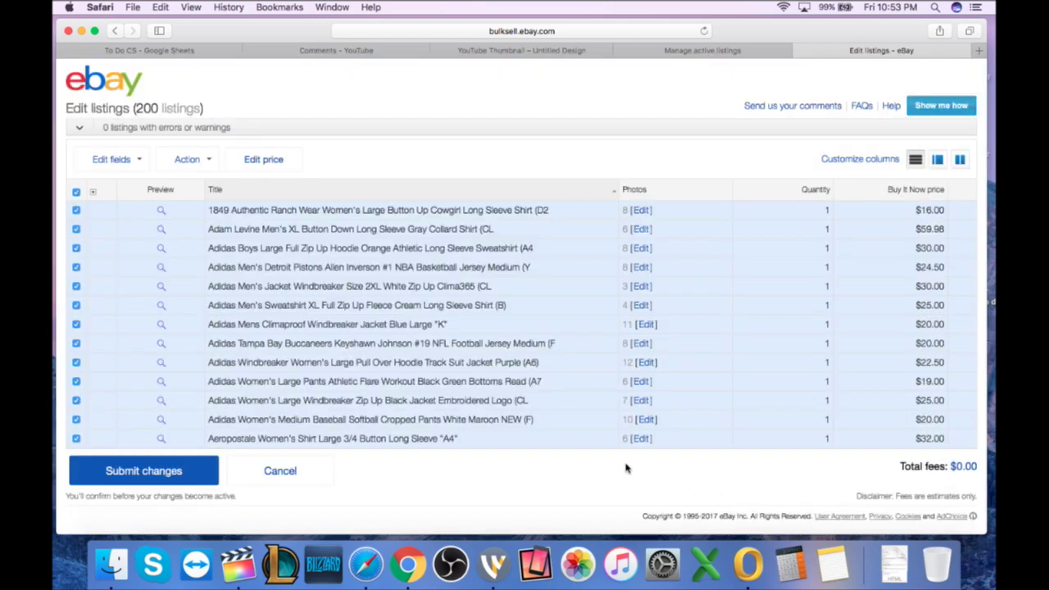
Change the handling time to 1 business day for all 200 listings and save.
click(133, 162)
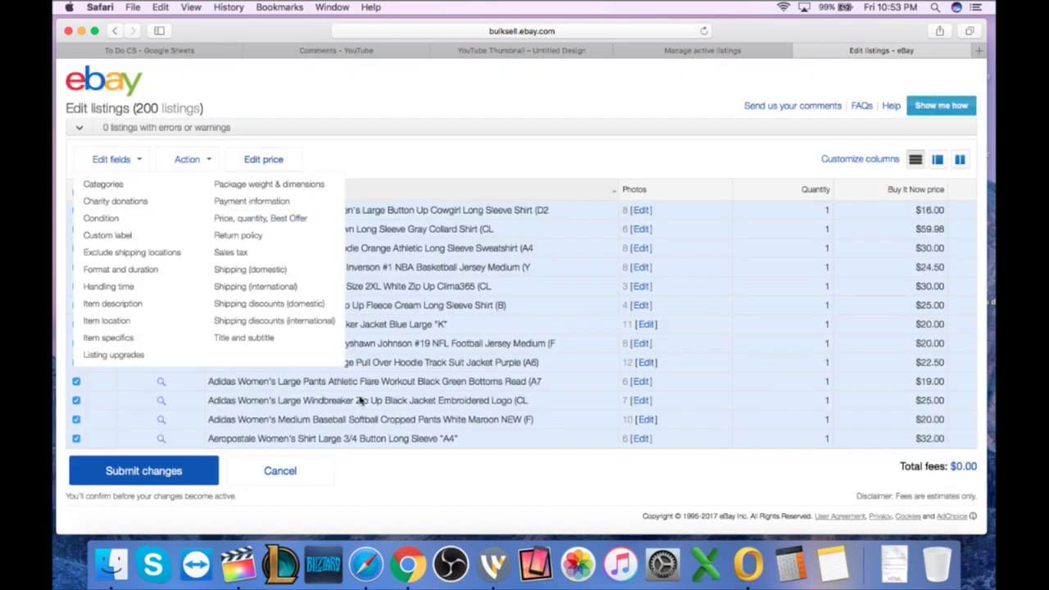
click(110, 287)
click(344, 207)
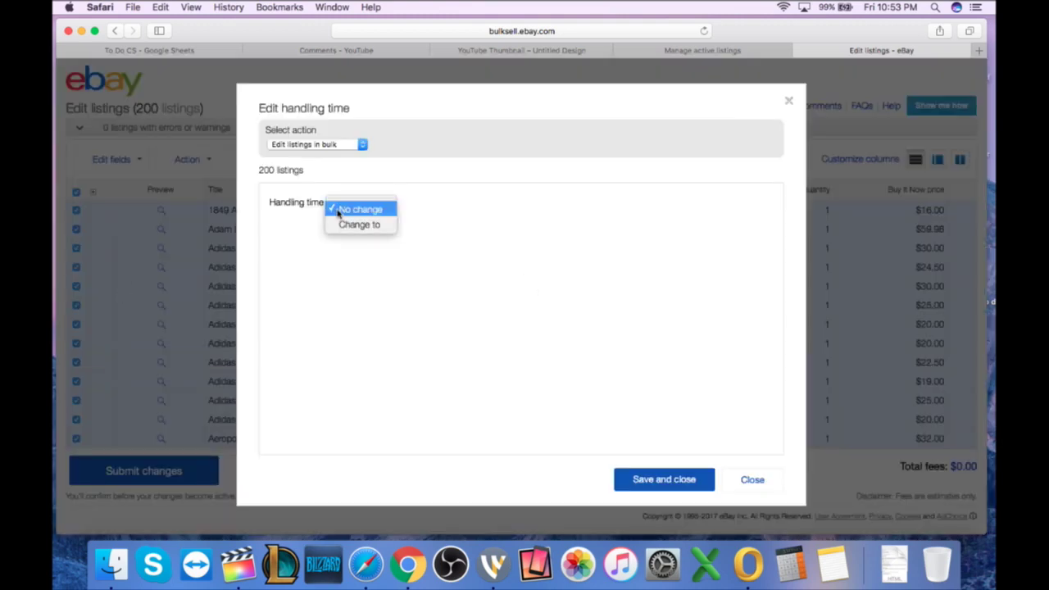
click(358, 225)
click(464, 208)
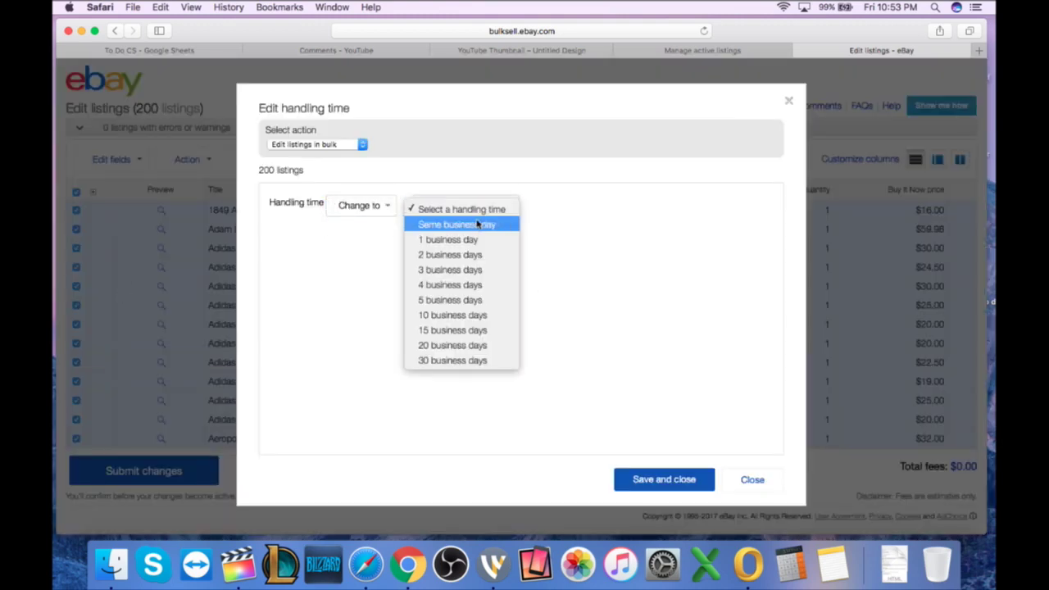
click(479, 237)
click(626, 487)
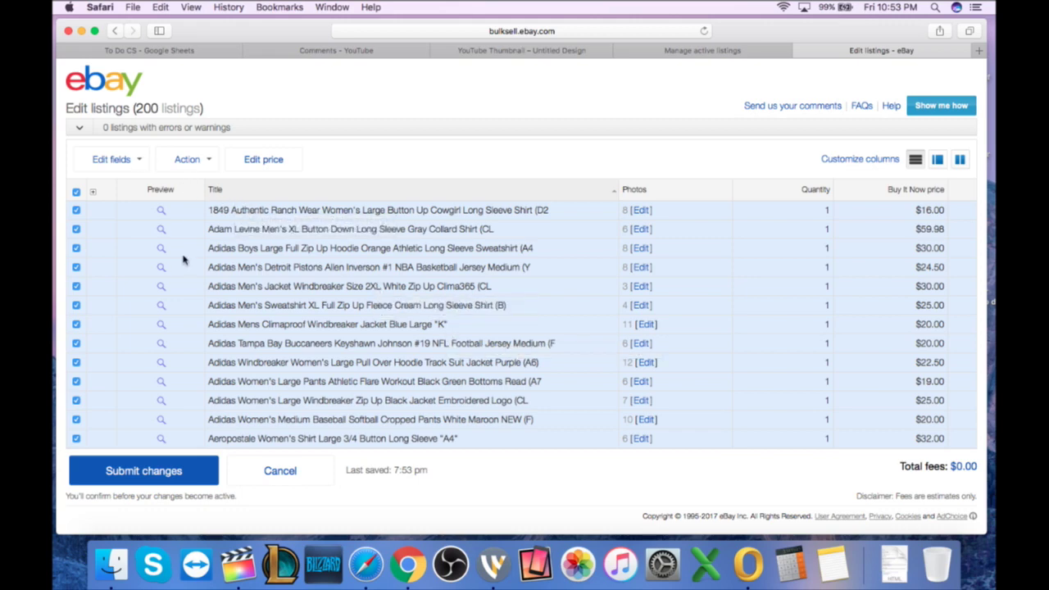
scroll(182, 262, down, 1)
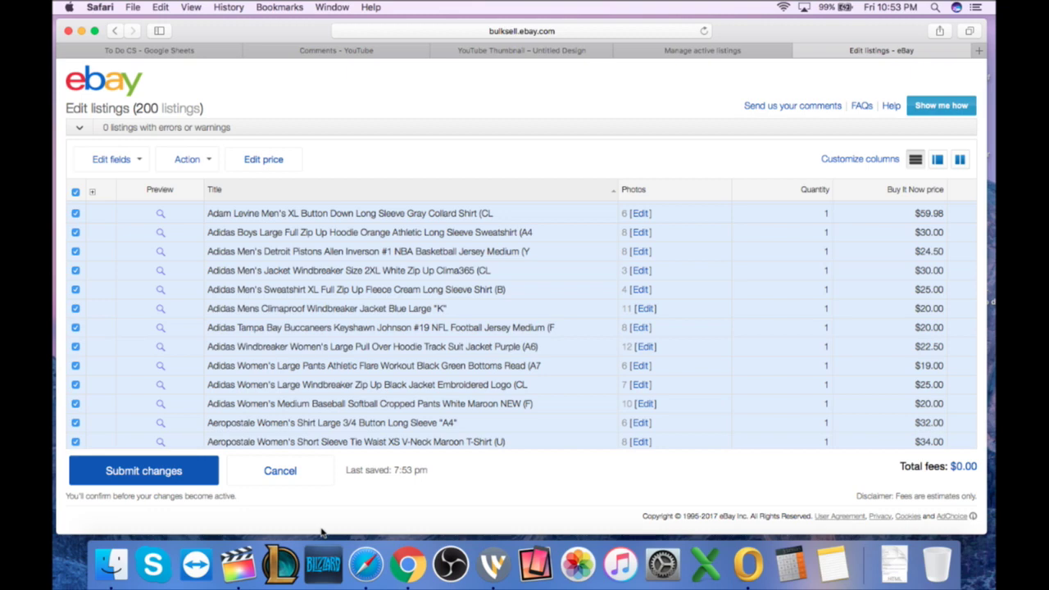
In the Price, quantity, Best Offer editor, make Buy It Now increase by 50 percent.
click(129, 153)
click(245, 219)
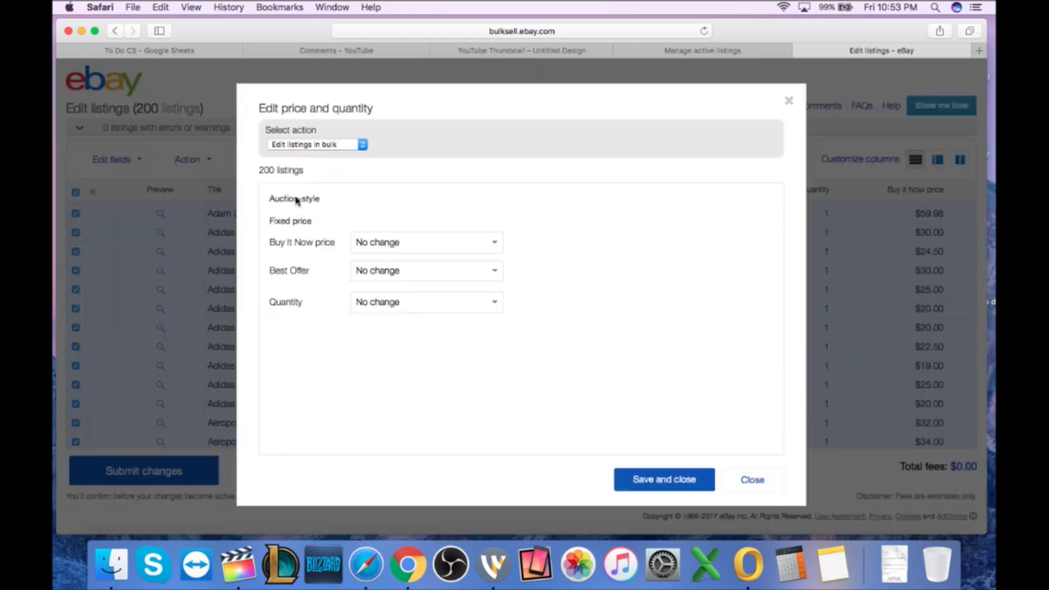
click(468, 241)
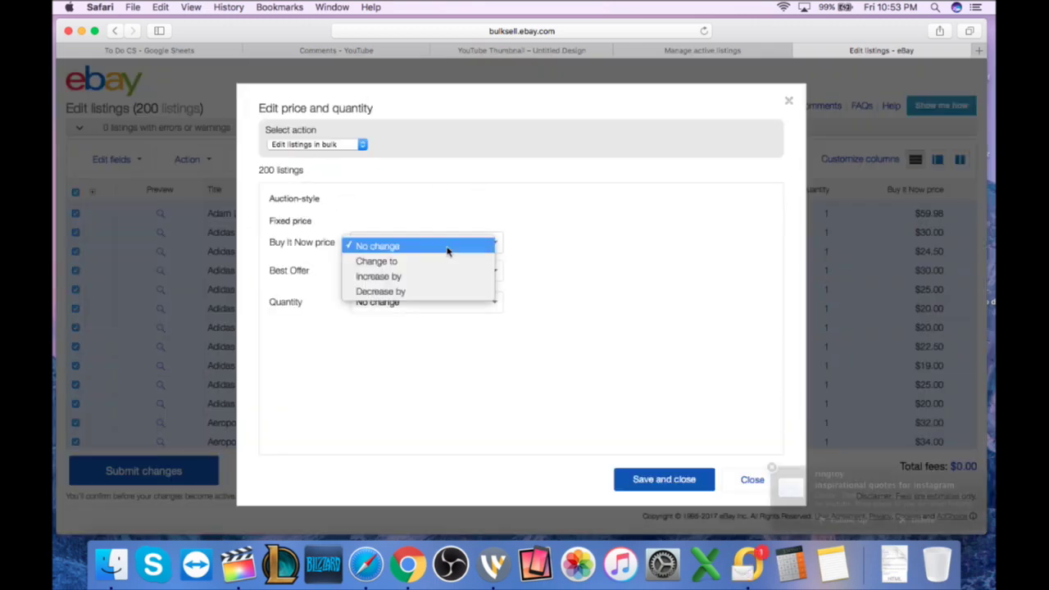
click(440, 290)
click(414, 253)
click(390, 250)
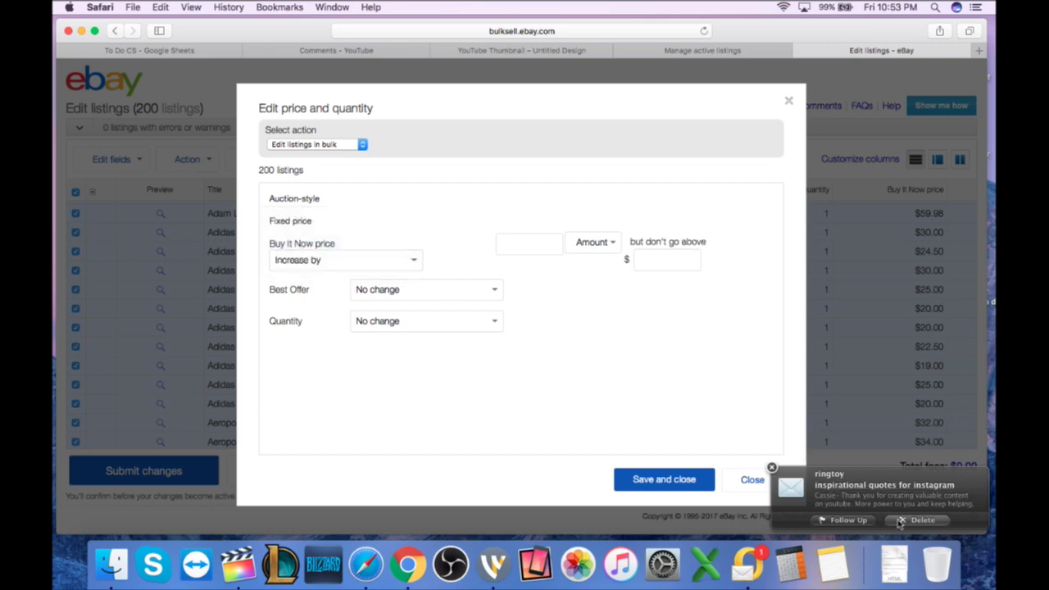
click(552, 252)
click(582, 242)
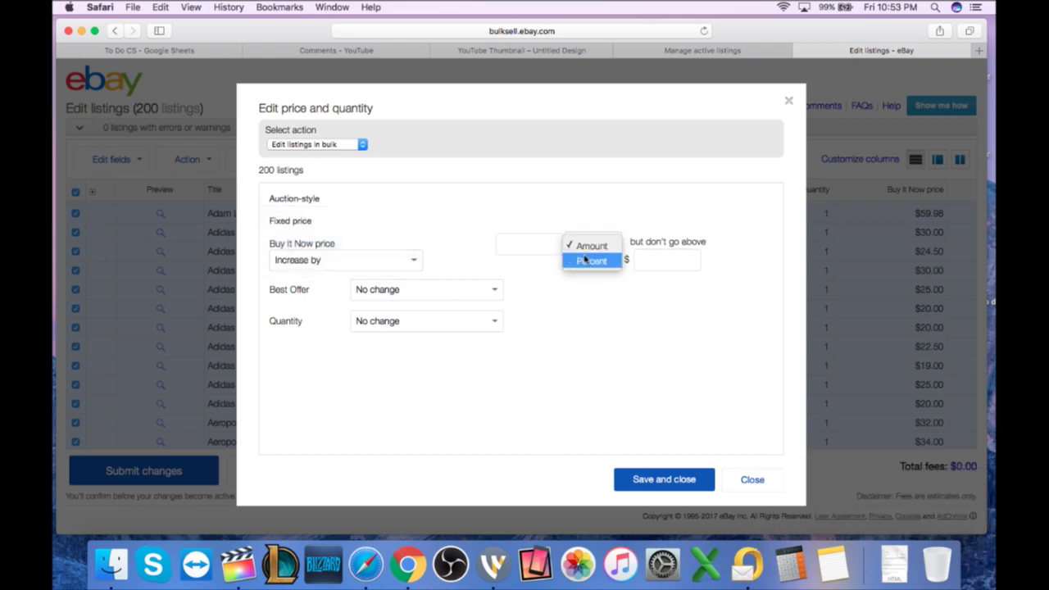
click(593, 260)
click(536, 244)
text(50)
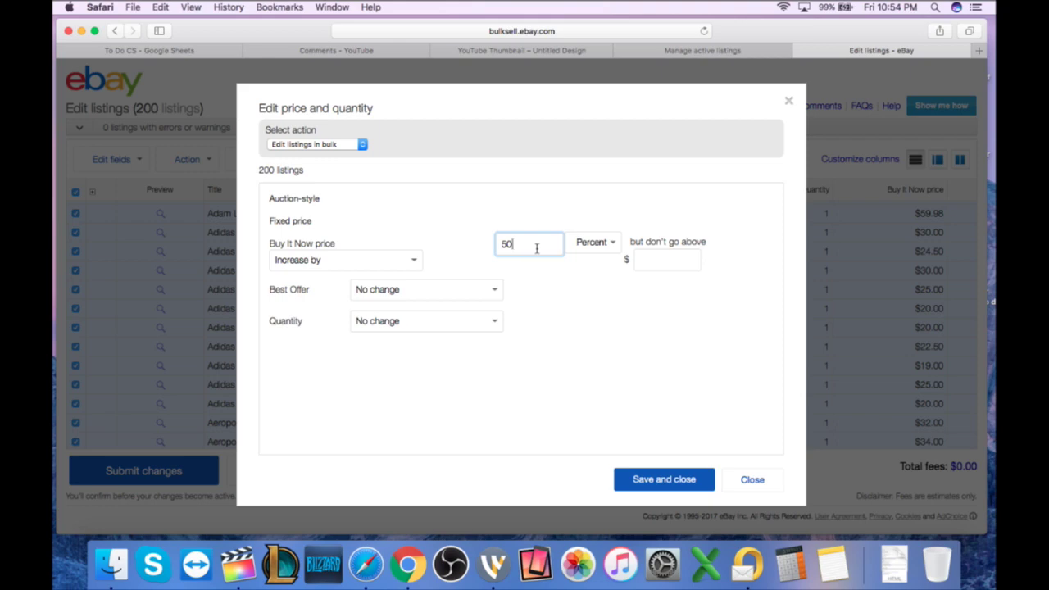
Replace the 50 percent increase with 100 and dismiss the autofill suggestion.
drag(536, 249, 494, 241)
text(100)
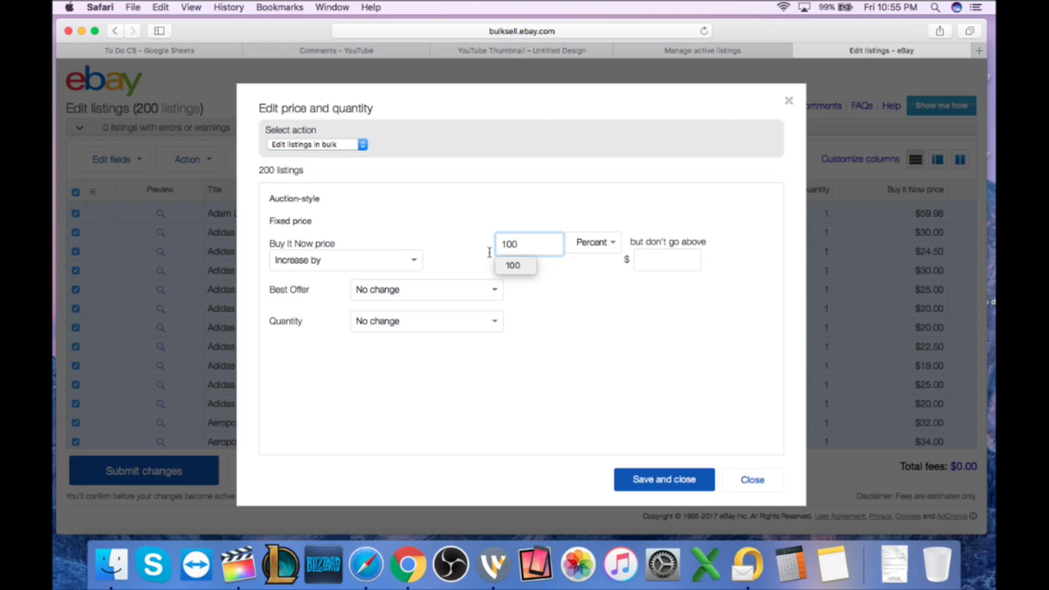
click(557, 319)
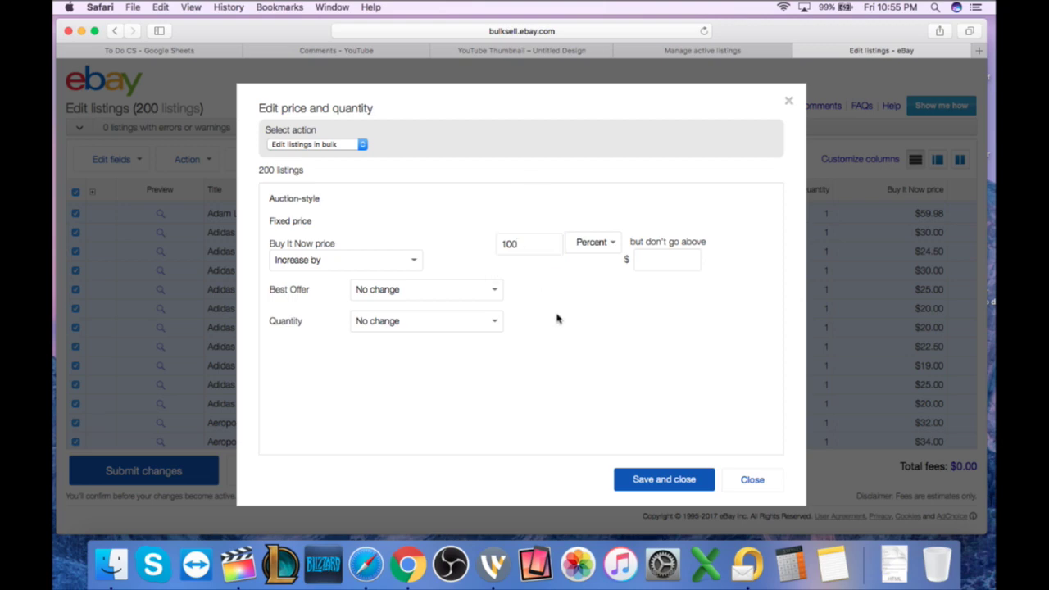